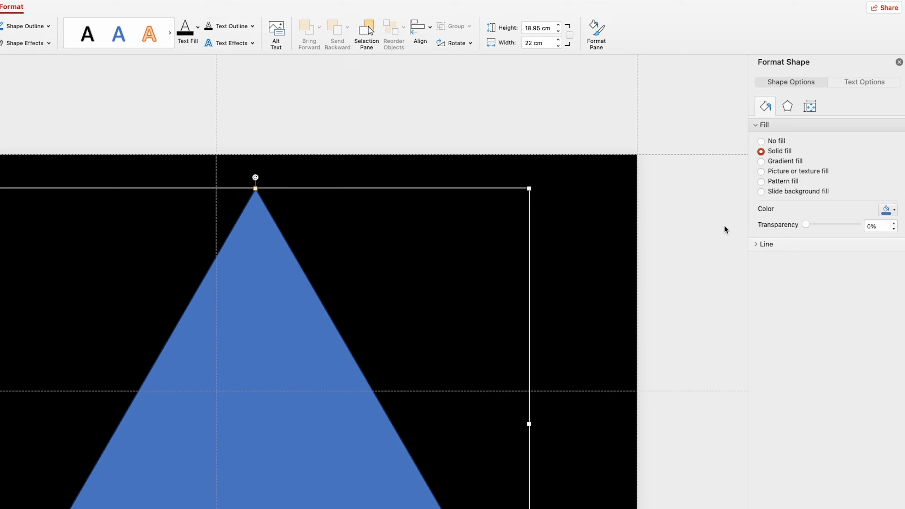
- Remove the triangle's outline and fill the triangle with solid white
click(766, 244)
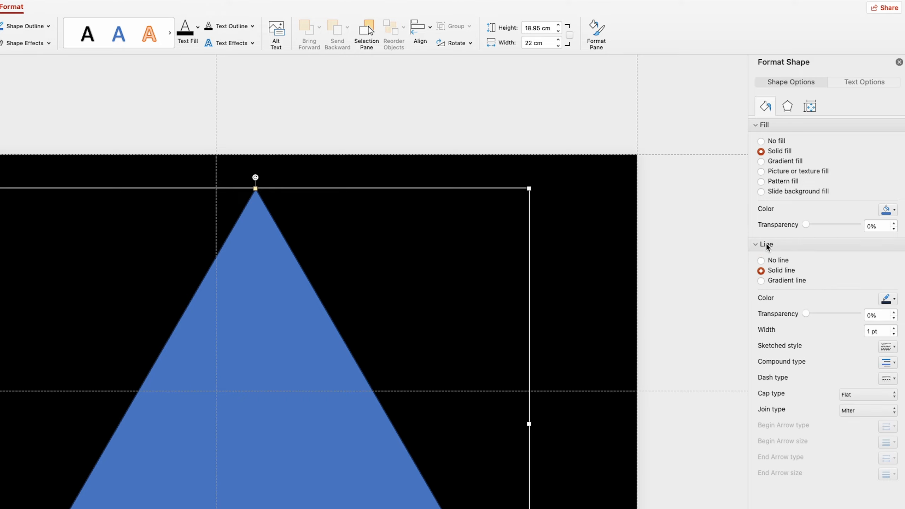
click(776, 261)
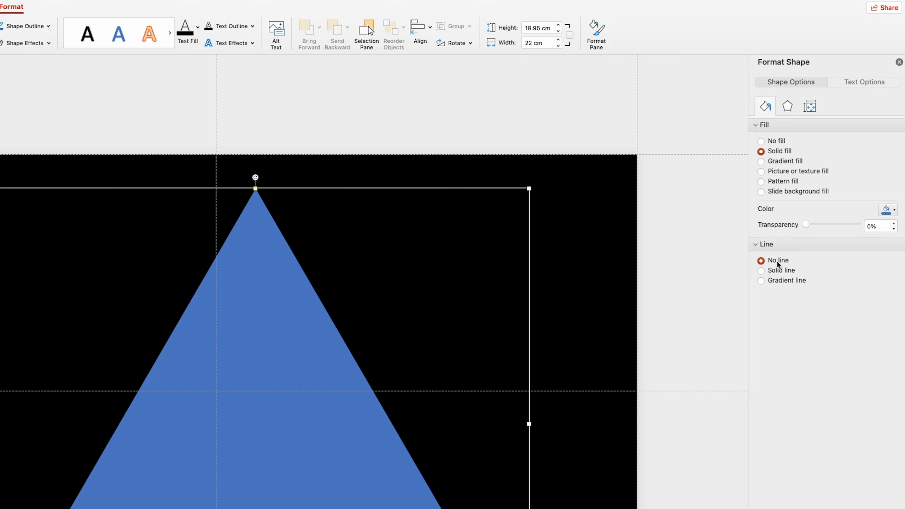
click(887, 210)
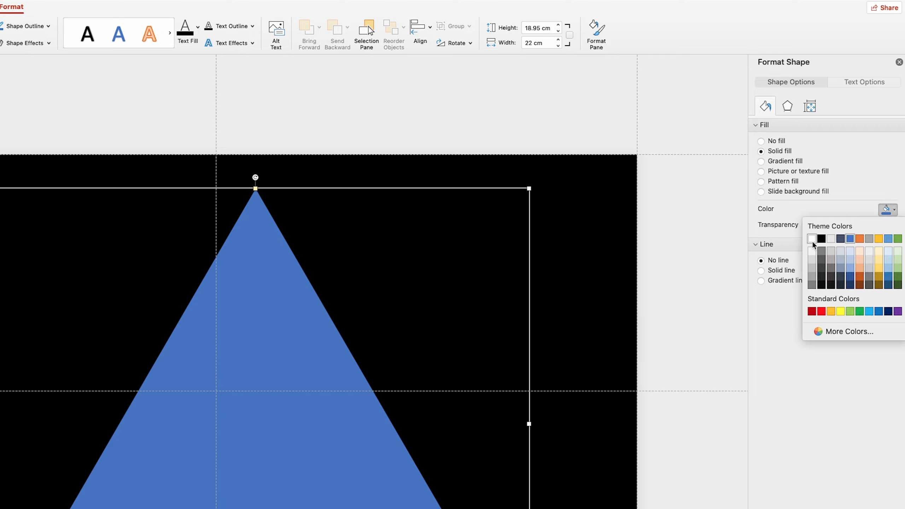
click(813, 240)
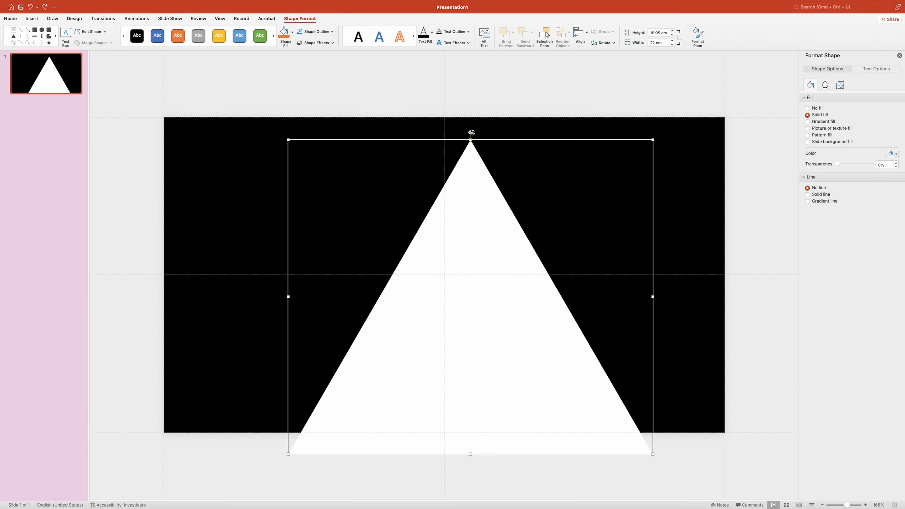
- Rotate the white triangle to point right and enlarge it to about 21 × 30.7 cm, with its base on the slide's left edge
drag(471, 132, 509, 283)
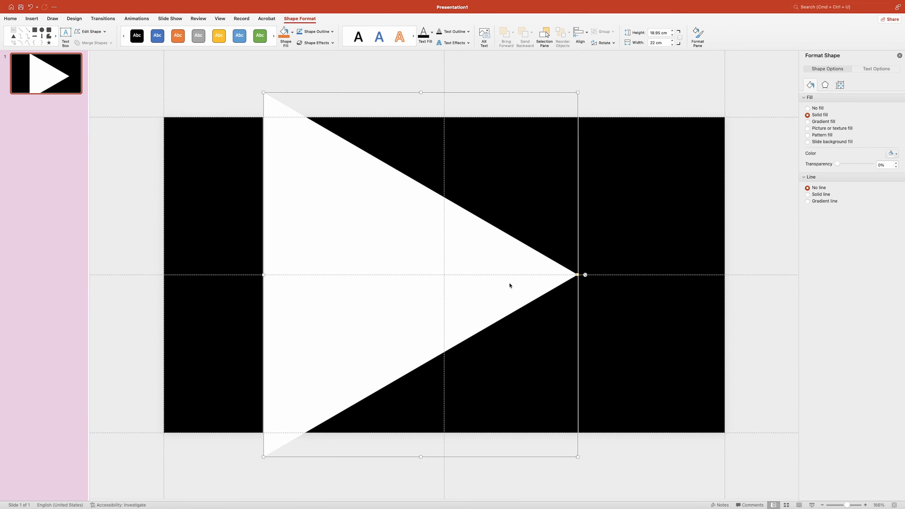
drag(263, 274, 164, 273)
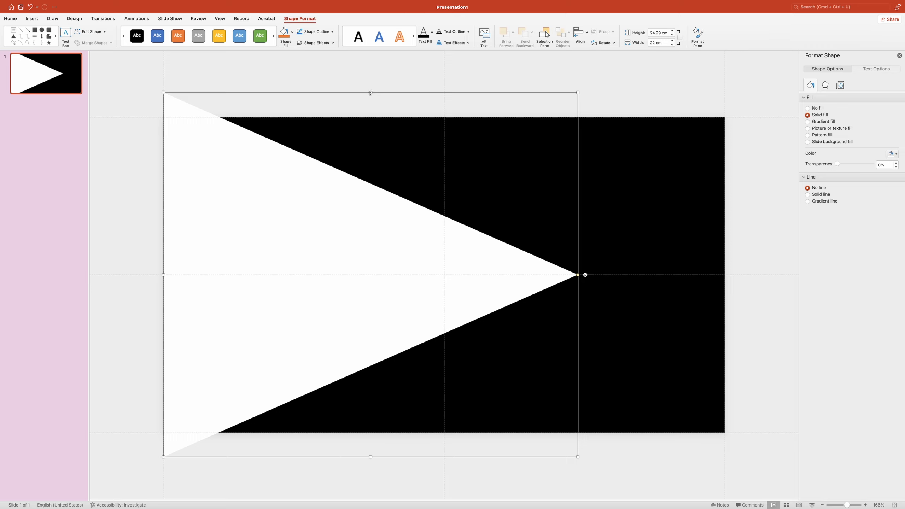
drag(370, 92, 371, 1)
drag(370, 457, 371, 508)
drag(384, 243, 383, 263)
drag(171, 277, 228, 277)
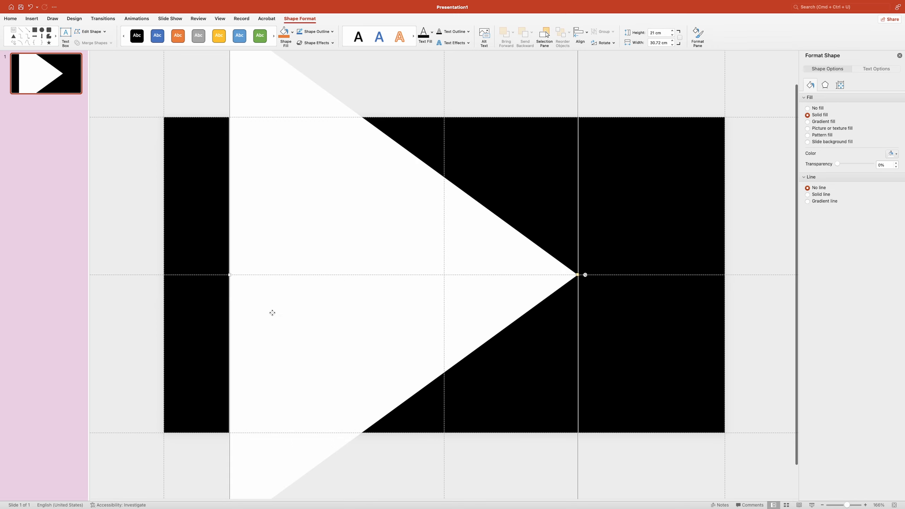
drag(271, 311, 208, 314)
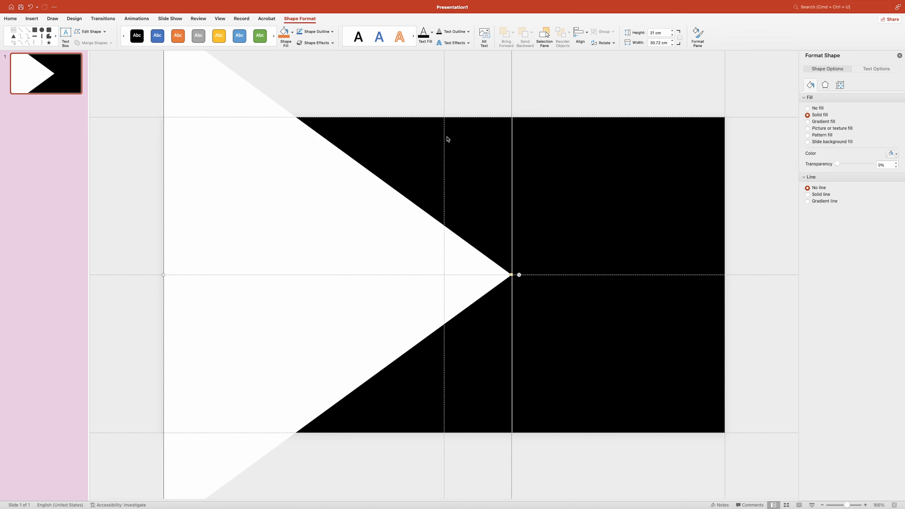
click(589, 98)
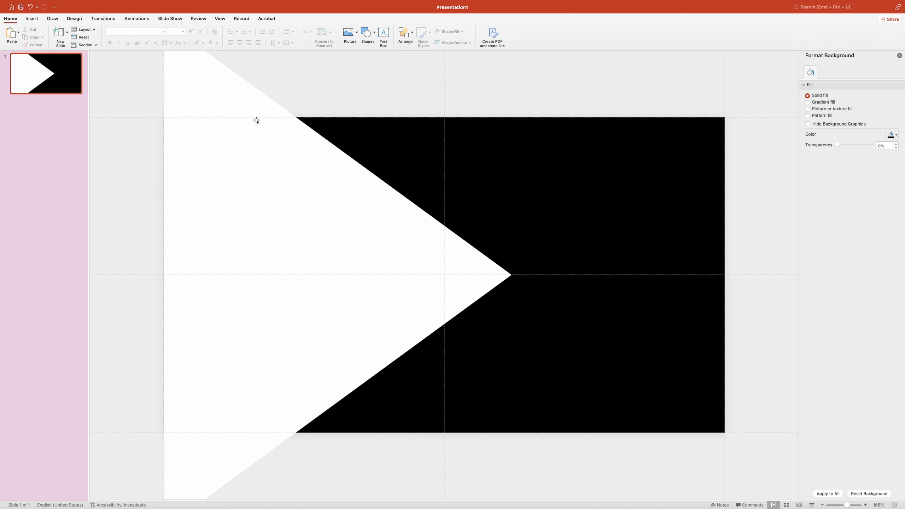
- Insert a default-size circle on the slide just above the triangle's tip
click(367, 34)
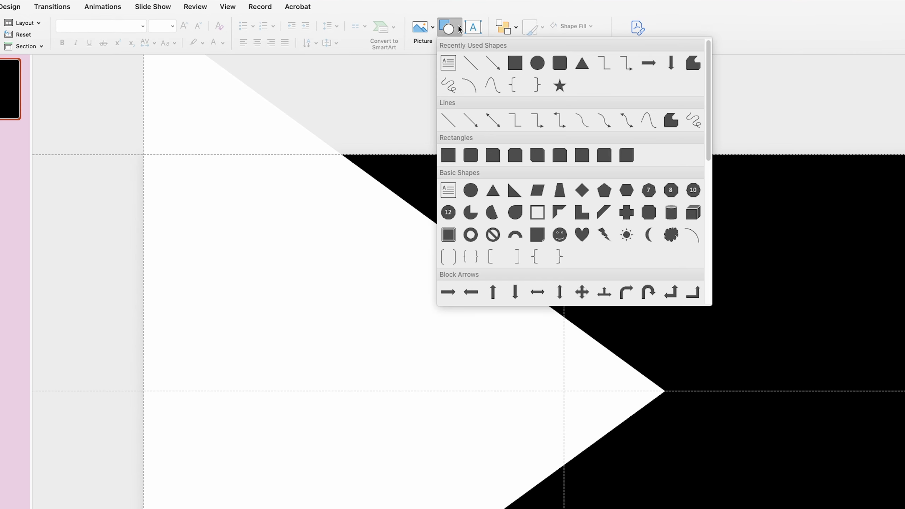
click(537, 65)
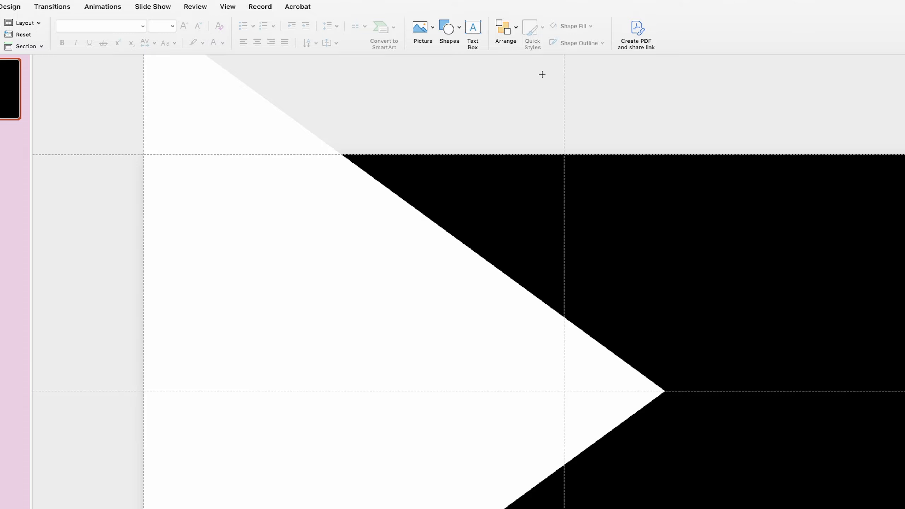
click(604, 277)
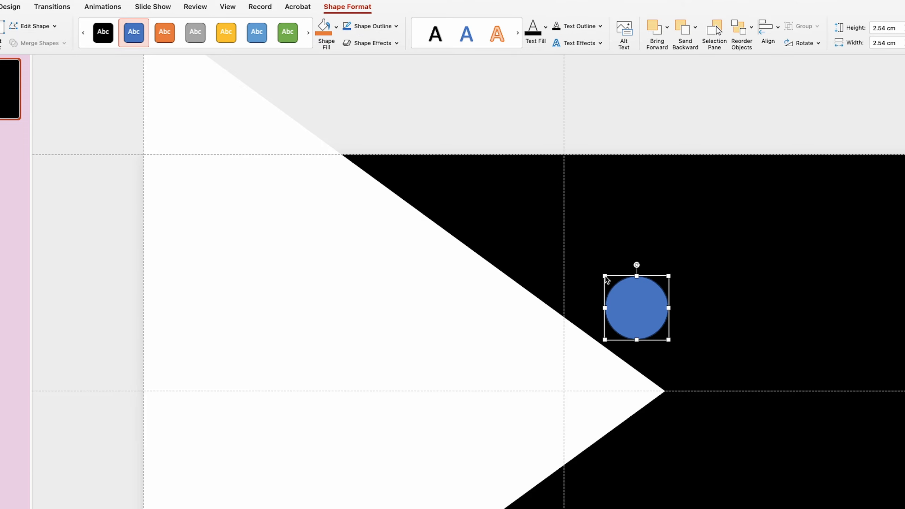
- Set the circle's height and width to 17 cm and move it up over the triangle's tip, within the slide
double_click(884, 28)
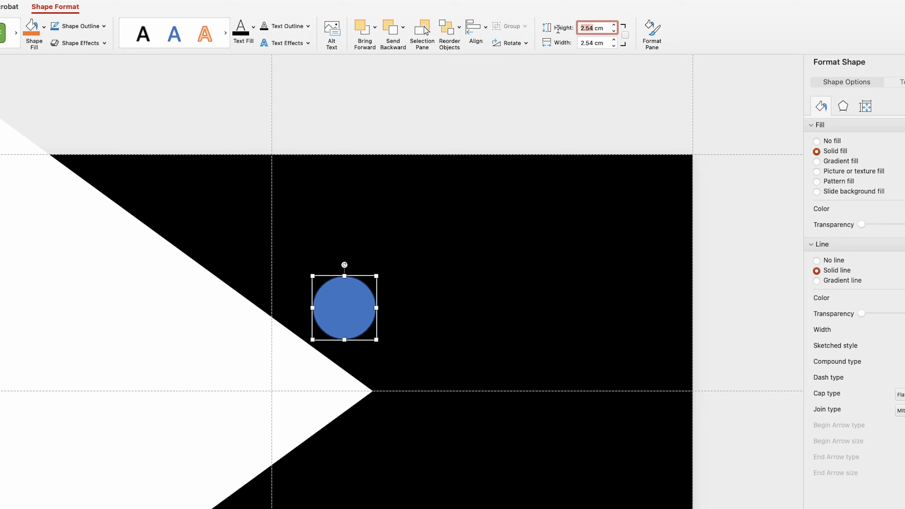
text(17)
key(Tab)
text(1)
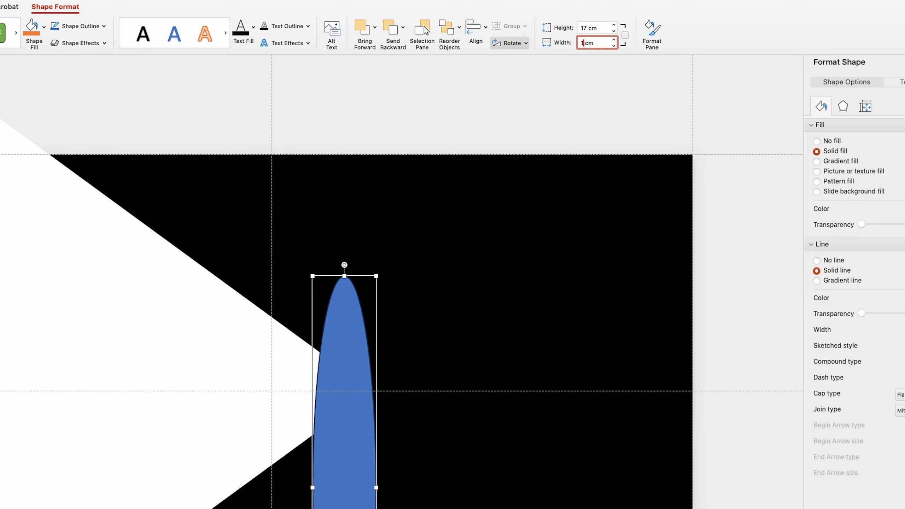
text(7)
key(Return)
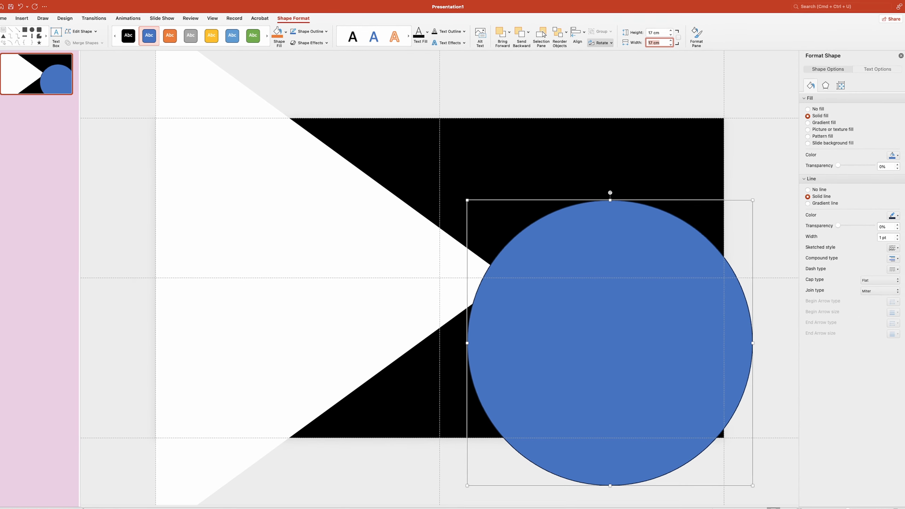
drag(610, 331, 541, 262)
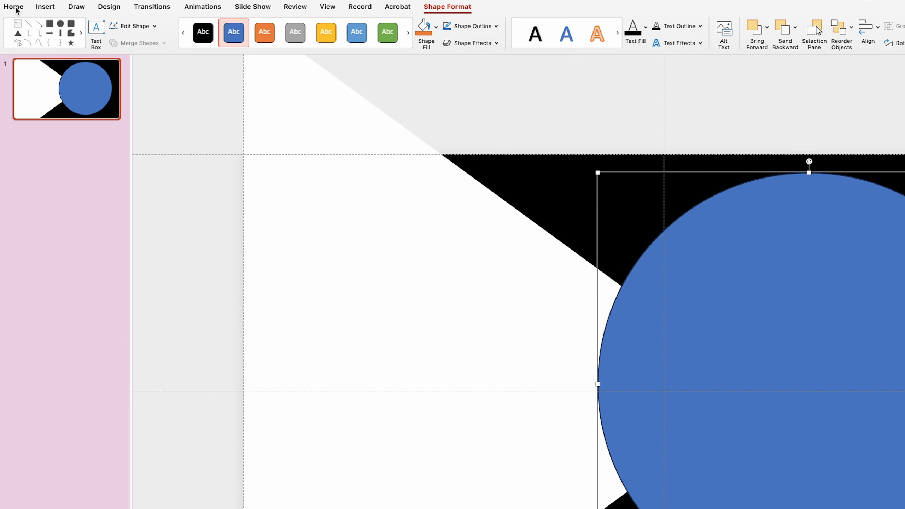
- Insert the JPEG picture of the dog from the assets folder onto the slide
click(11, 19)
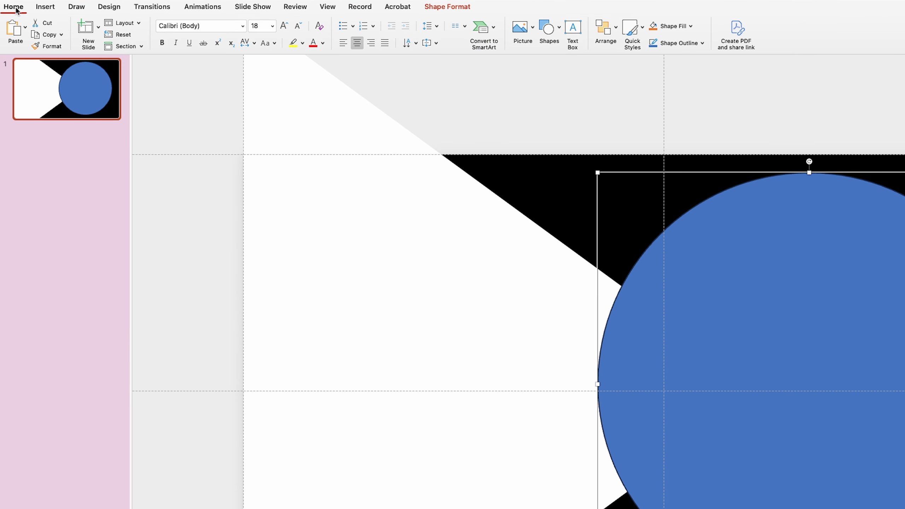
click(532, 27)
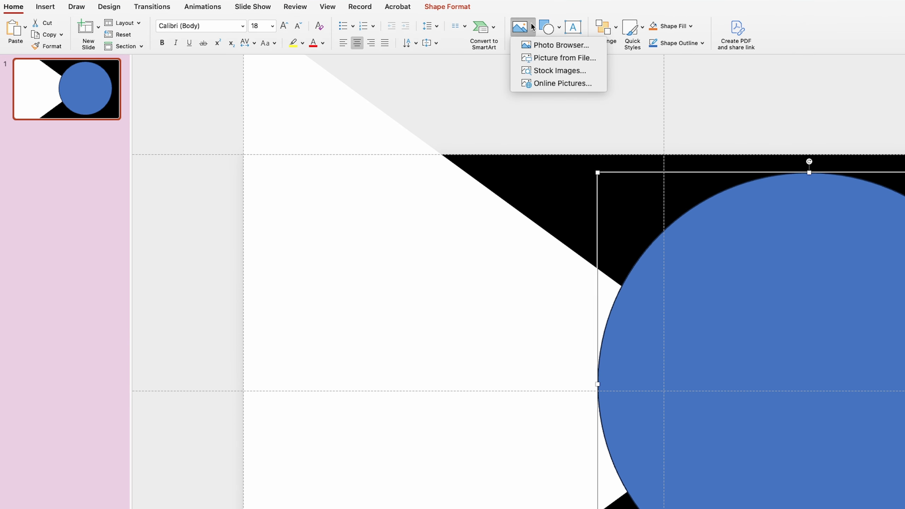
click(547, 58)
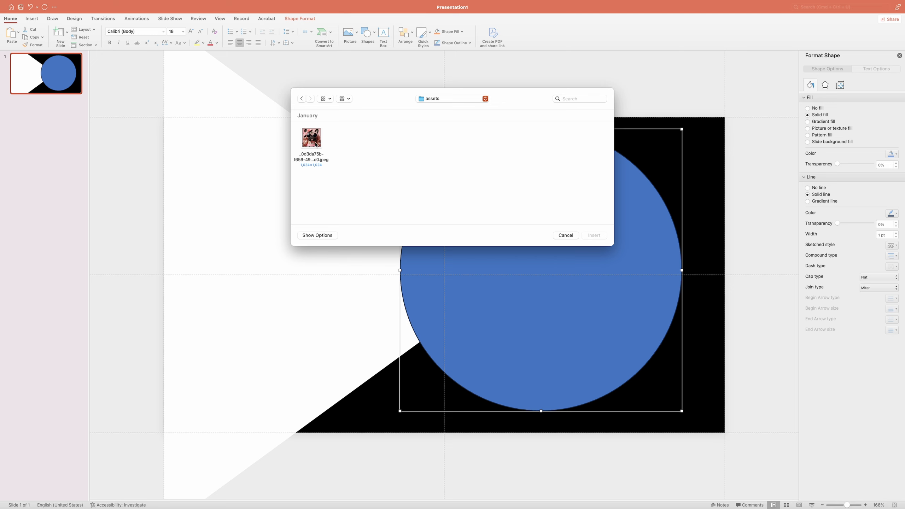
click(313, 142)
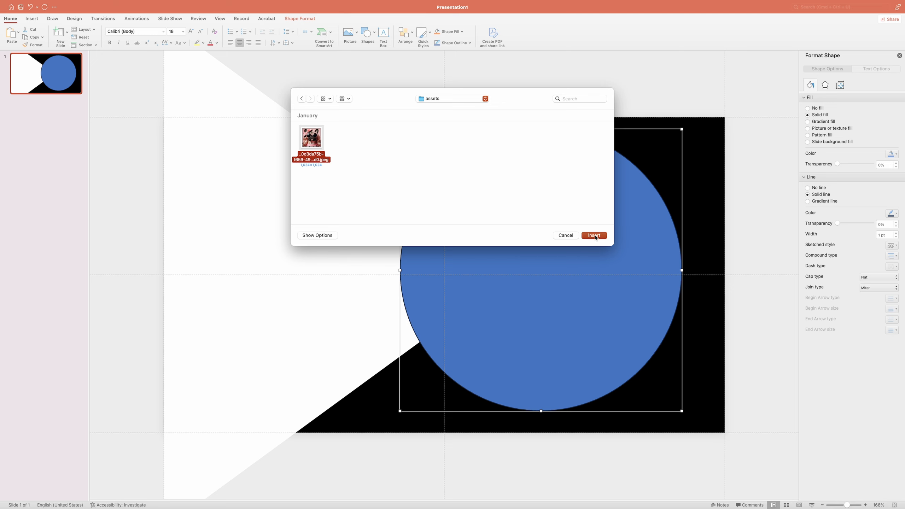
click(594, 235)
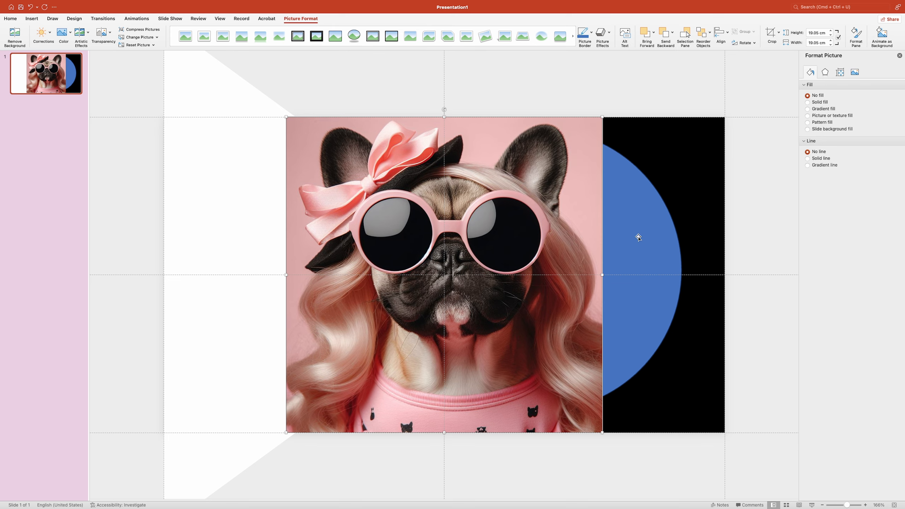
- Bring the blue circle to the front and position it over the dog's face, touching the picture's upper edge
click(639, 236)
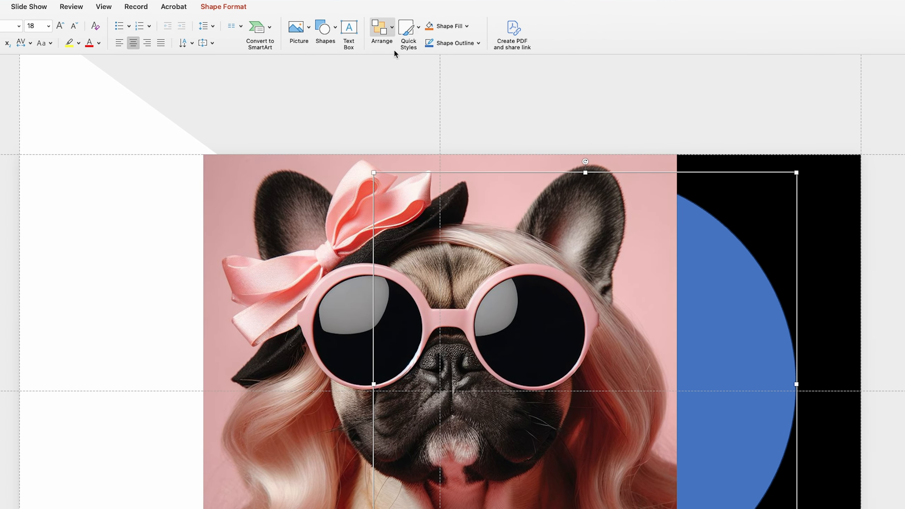
click(388, 30)
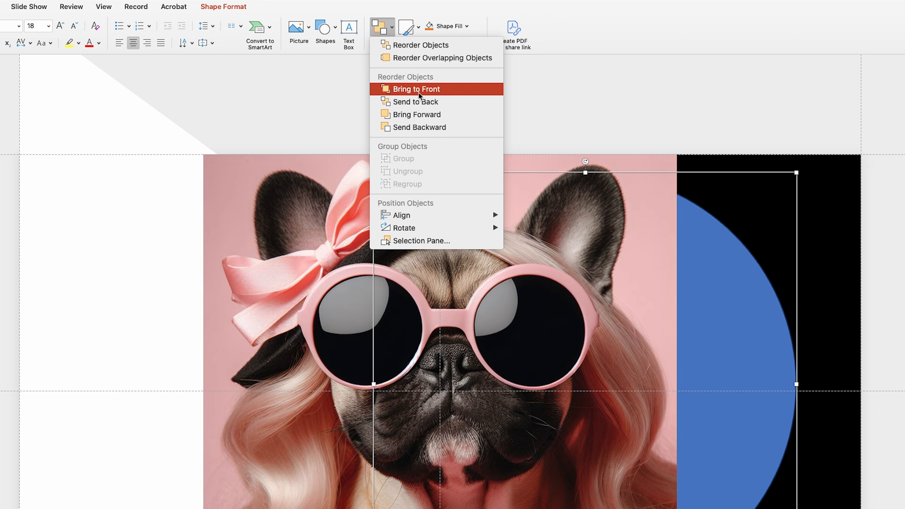
click(431, 91)
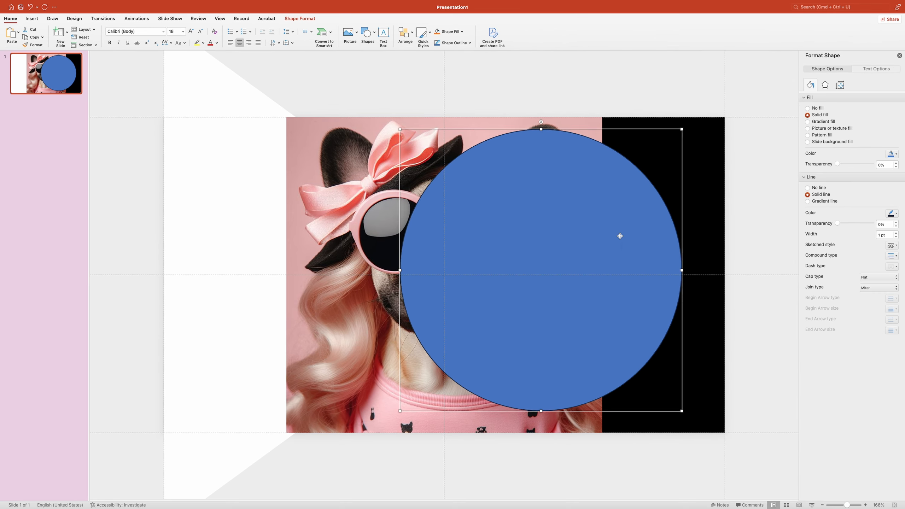
drag(701, 331, 525, 336)
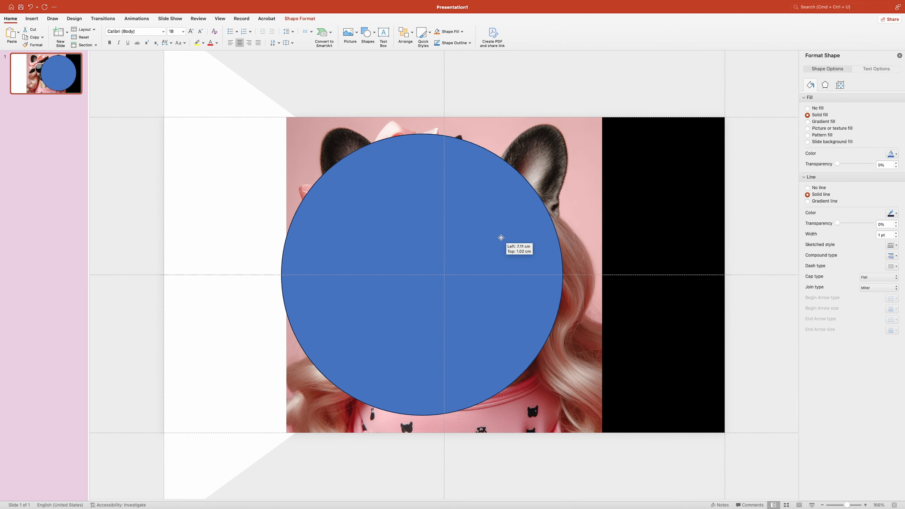
drag(501, 238, 519, 224)
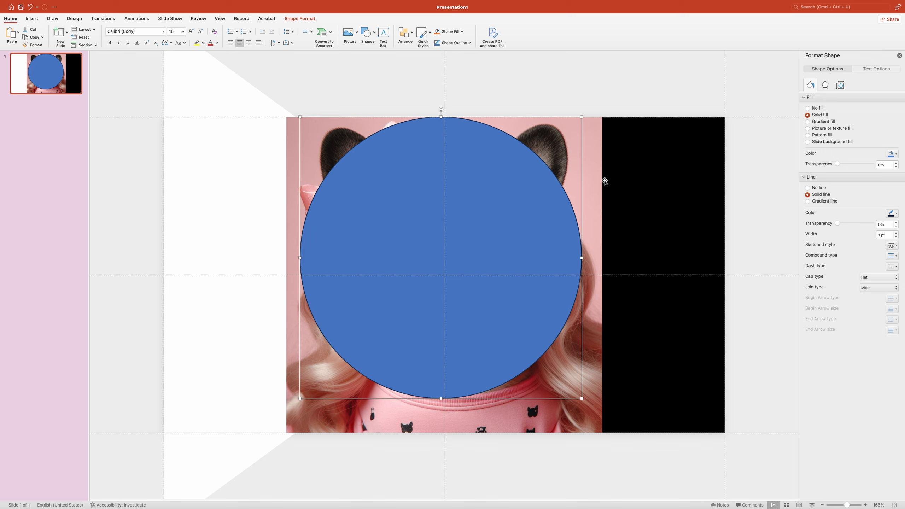
- Merge the dog picture and the blue circle with Intersect to cut the picture into a circle
key(shift)
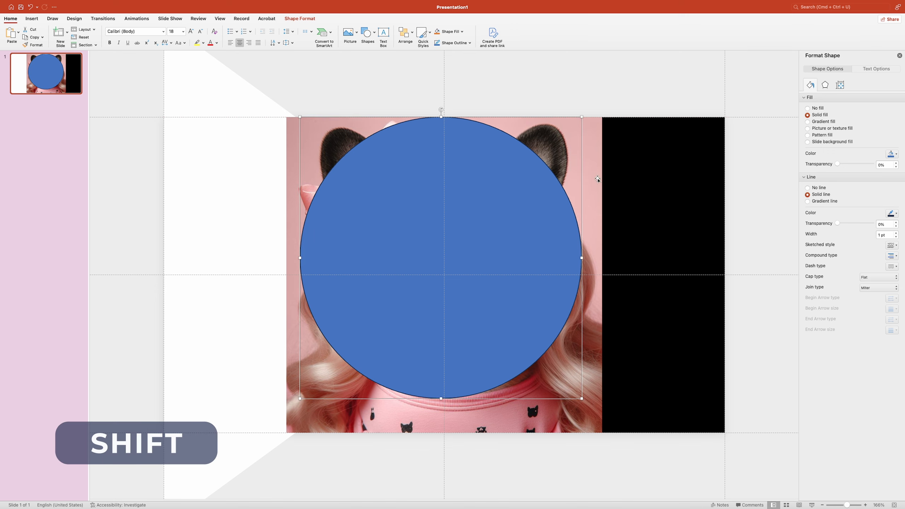
click(598, 178)
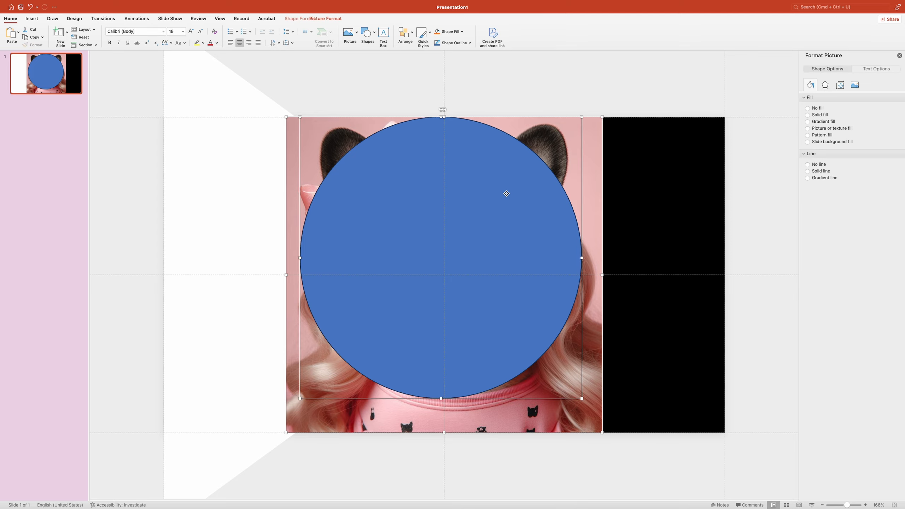
shift+click(506, 194)
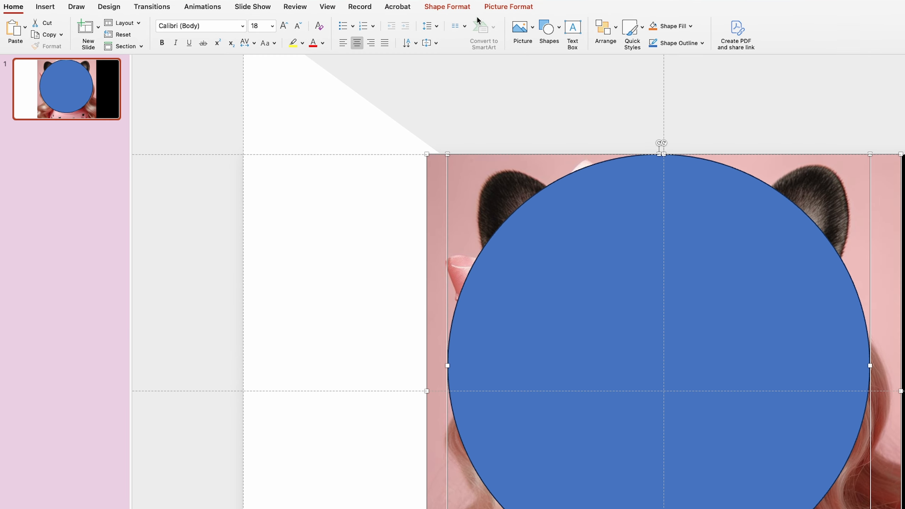
click(457, 7)
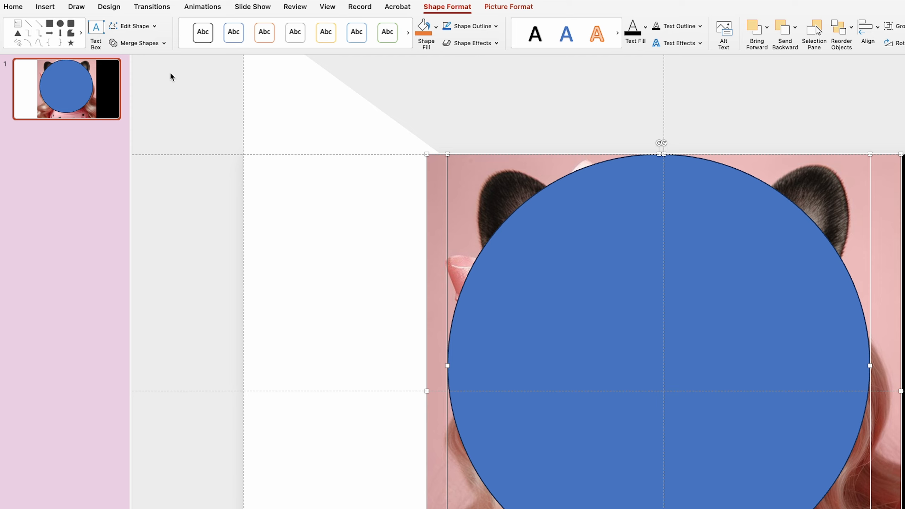
click(152, 43)
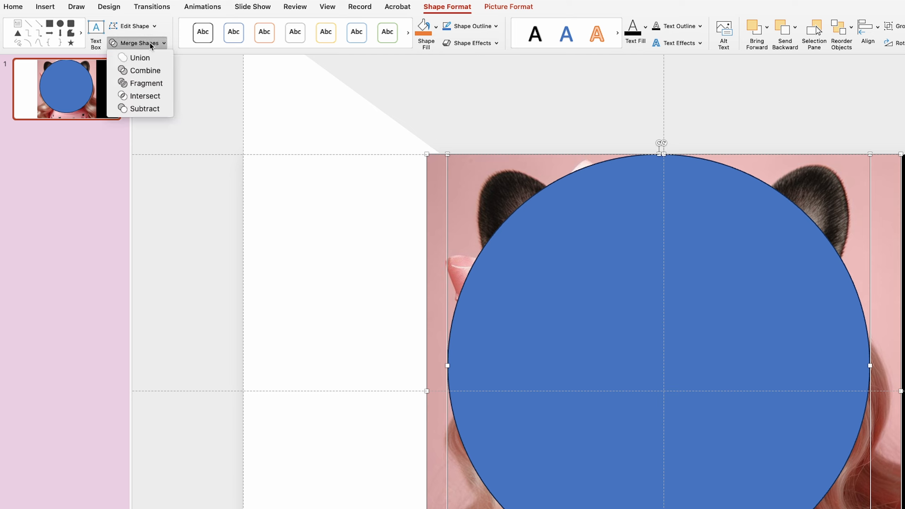
click(158, 95)
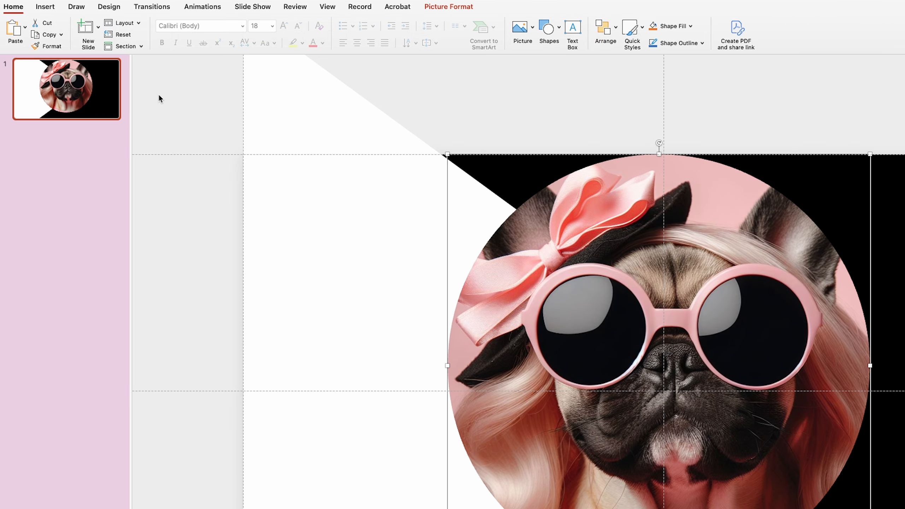
- Crop the circular picture by scaling the dog image down inside the circle and shifting it to centre the face
click(445, 7)
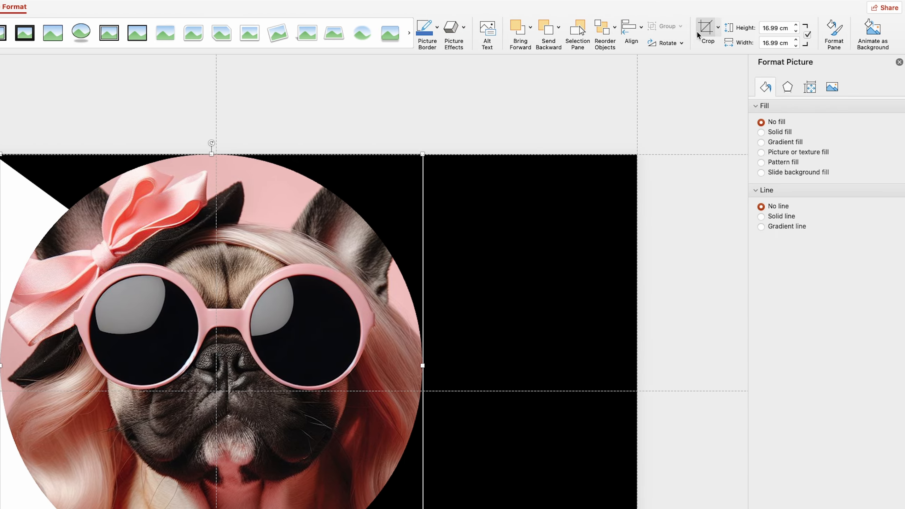
click(702, 30)
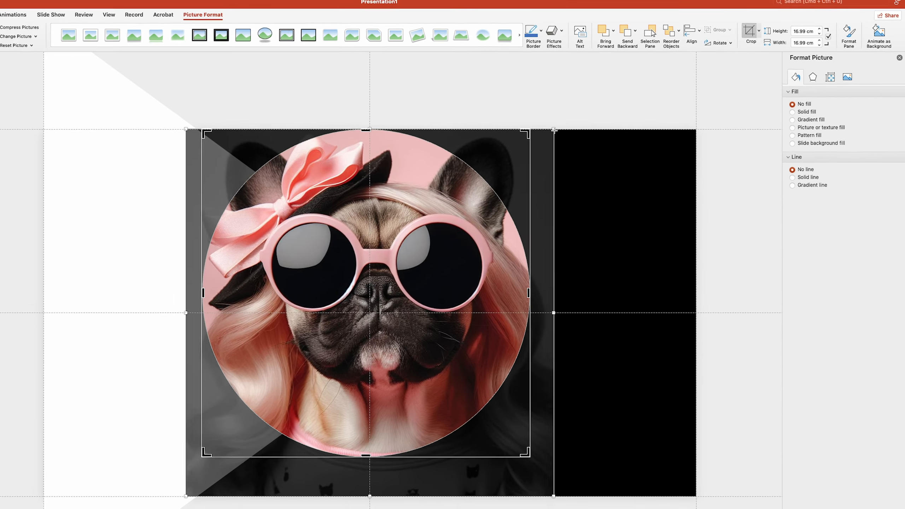
drag(454, 154, 413, 178)
drag(564, 156, 561, 125)
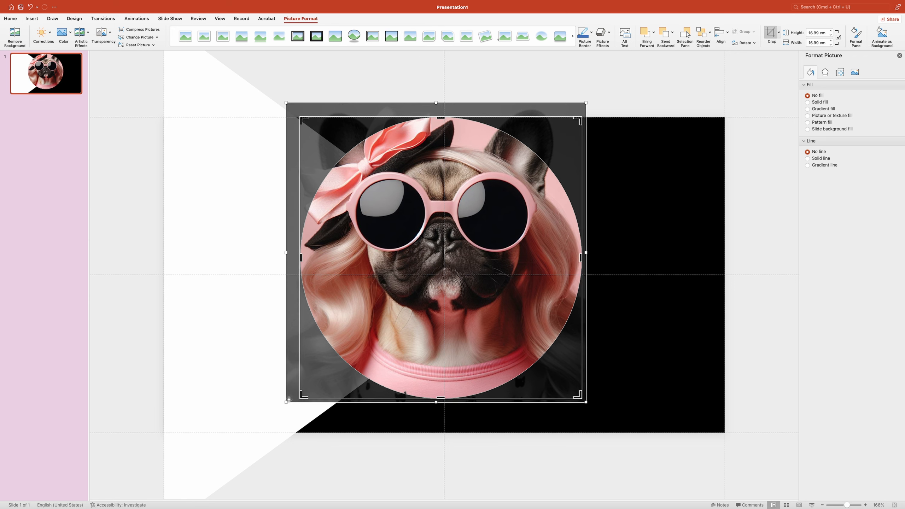
drag(288, 402, 289, 398)
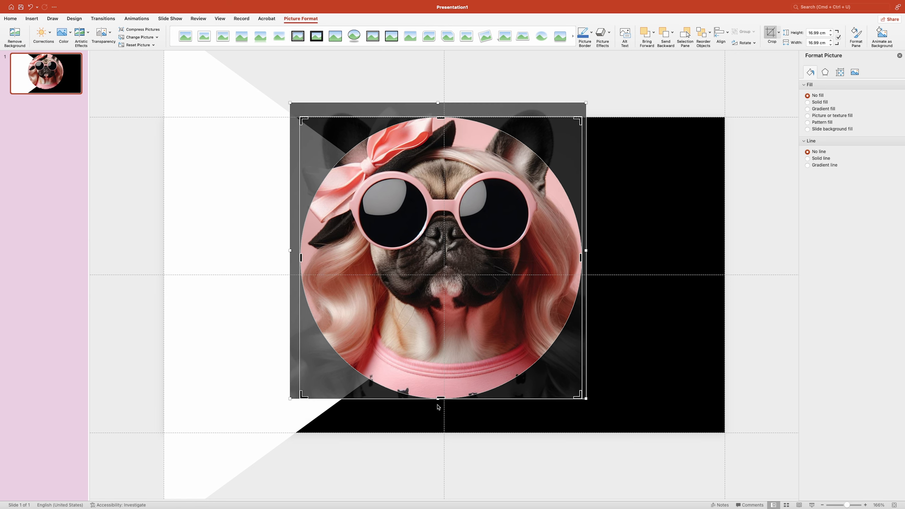
drag(454, 231, 453, 240)
click(741, 213)
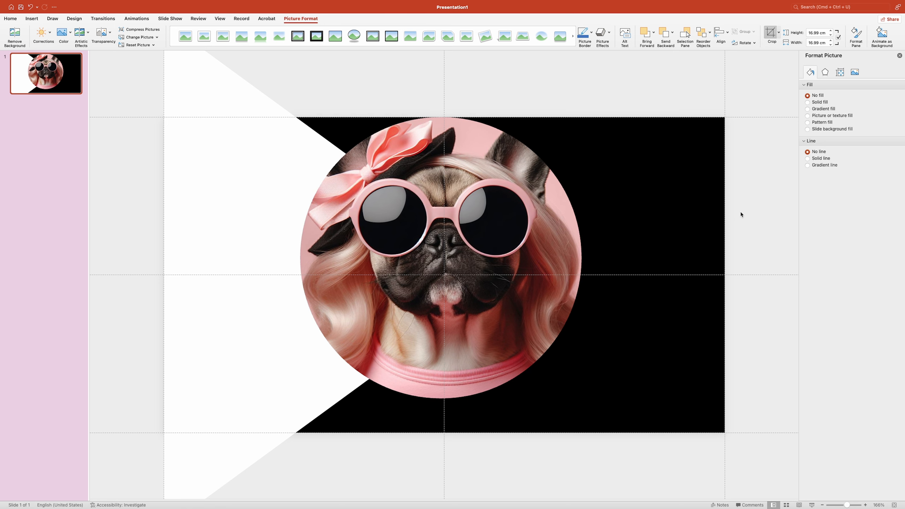
- Give the circular dog picture a solid white outline with a width of 15 pt
click(531, 227)
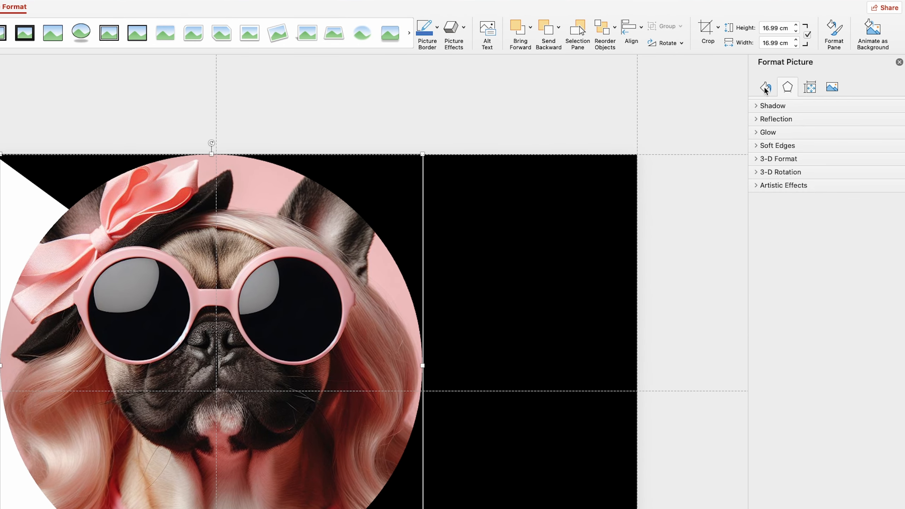
click(765, 88)
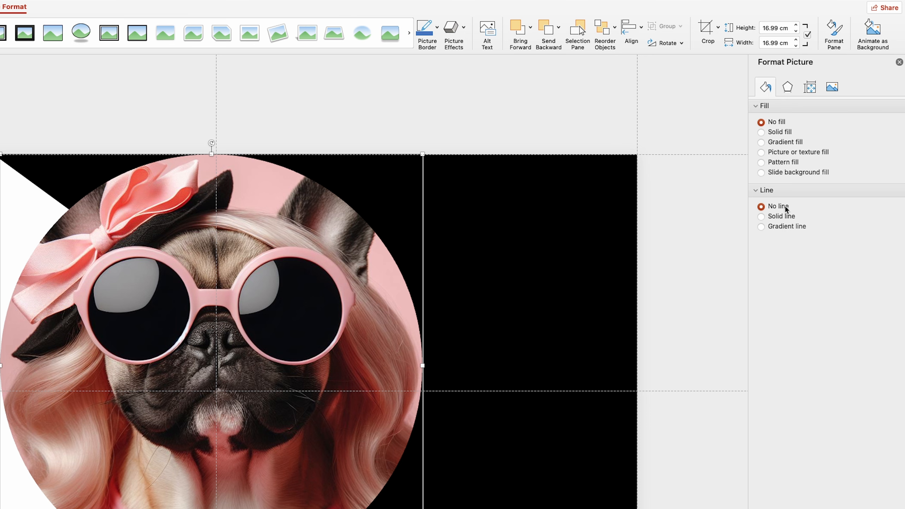
click(782, 217)
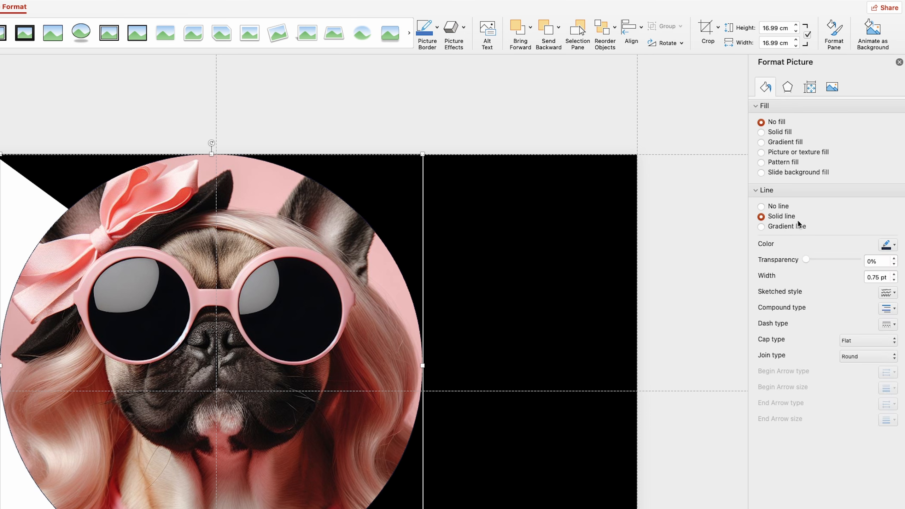
click(888, 245)
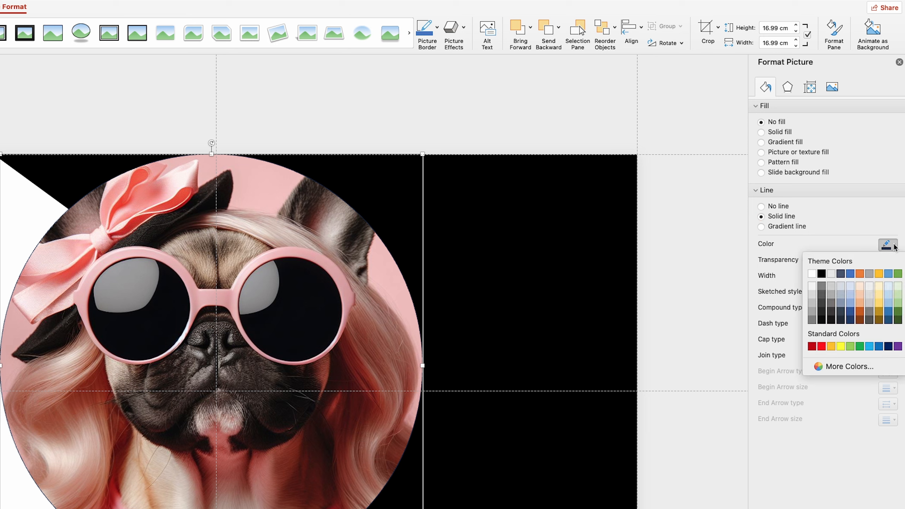
click(812, 276)
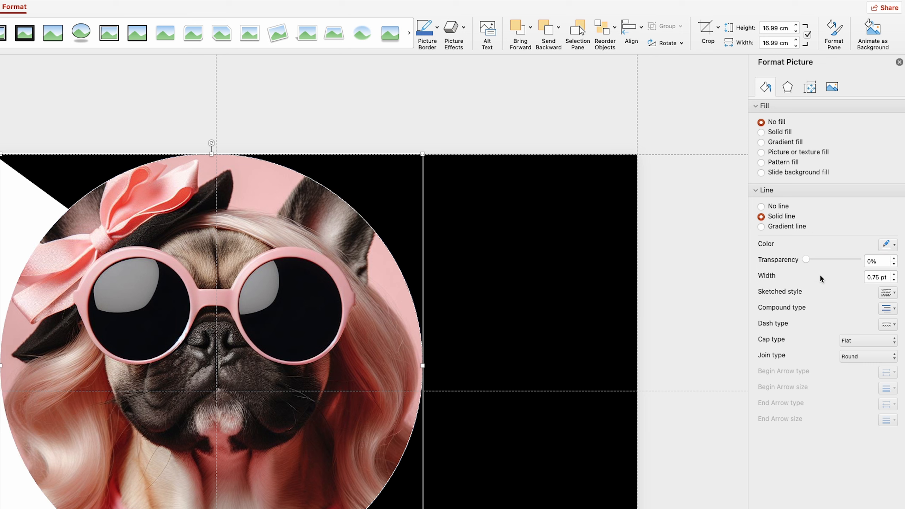
double_click(877, 278)
text(15)
key(Return)
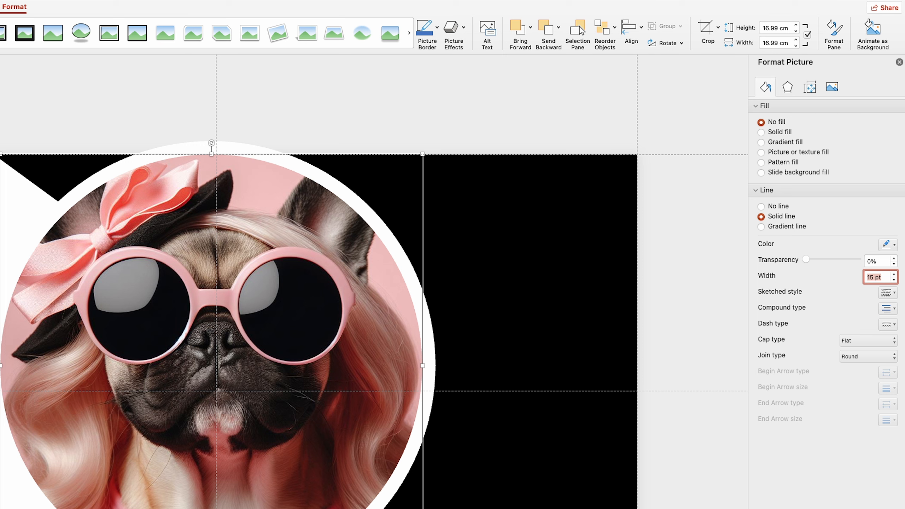
- Apply the centred outer shadow preset to the circular dog picture
click(789, 87)
click(779, 107)
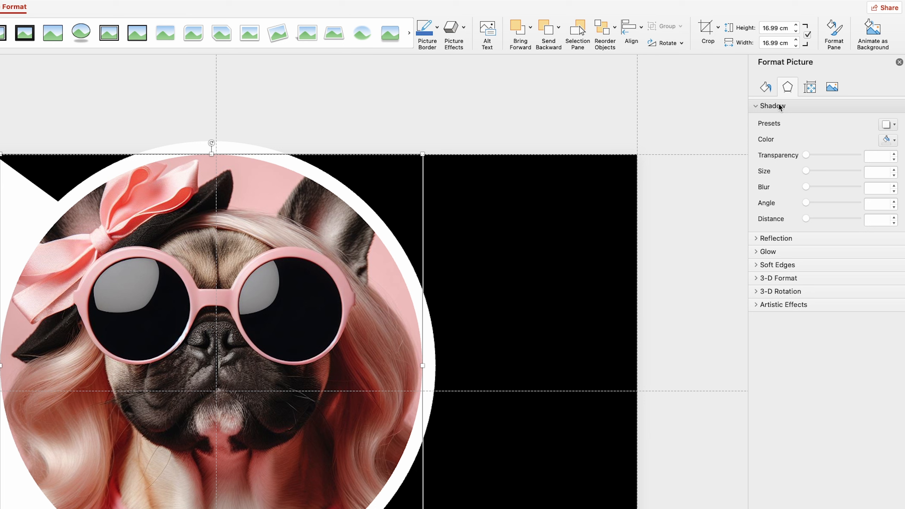
click(894, 125)
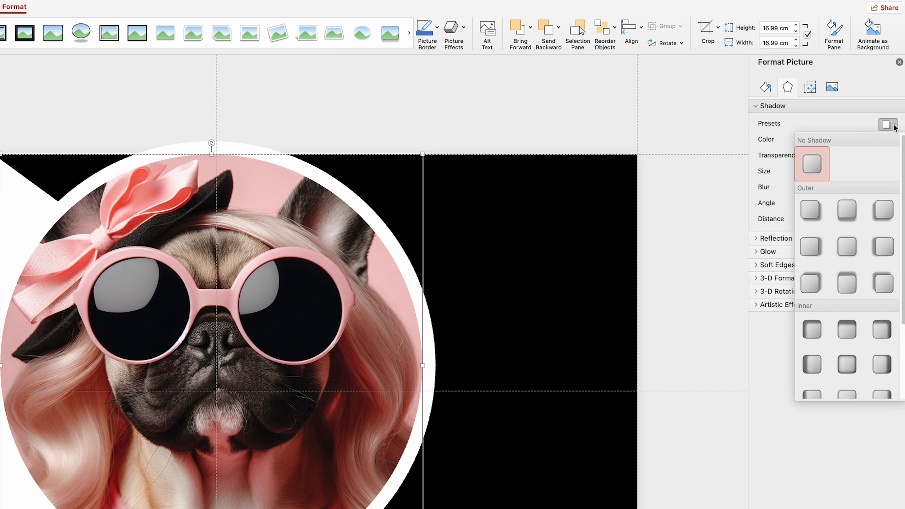
click(850, 244)
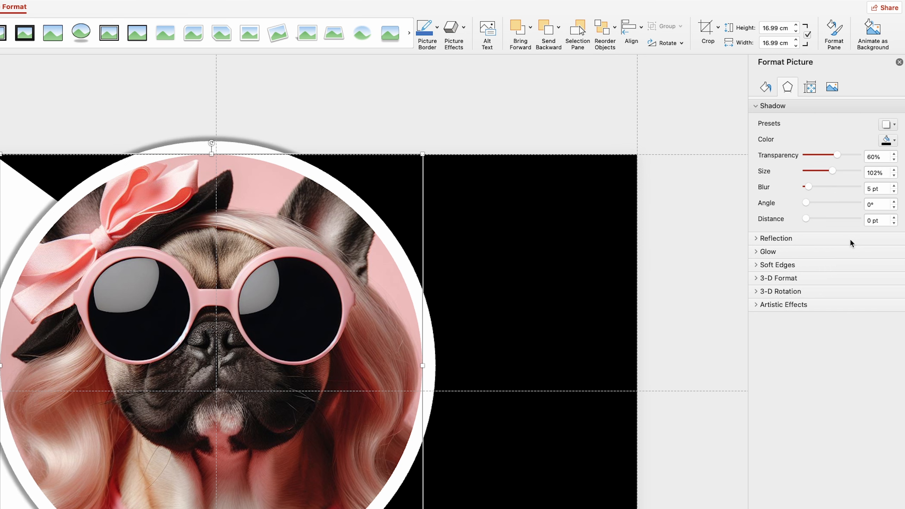
- Set the picture shadow's transparency to 40%, blur to 45 pt and distance to 7 pt
drag(874, 157, 822, 158)
text(40)
click(867, 188)
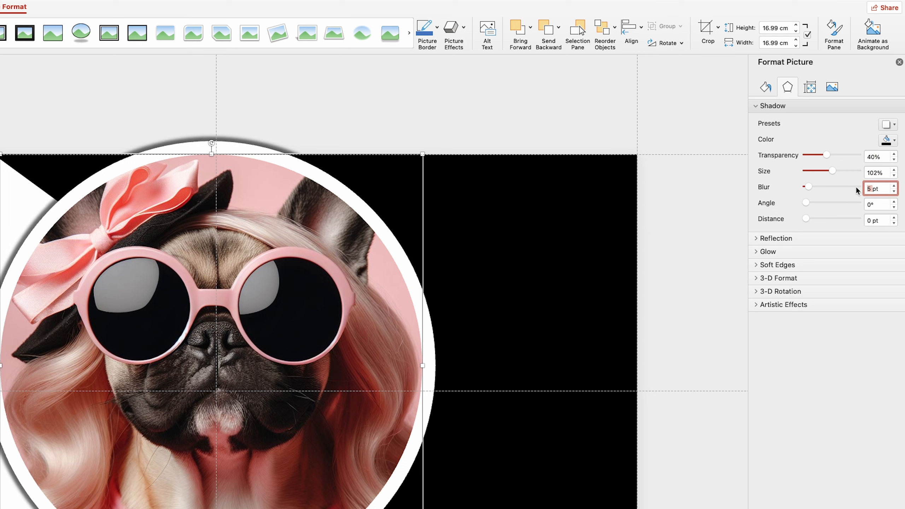
text(45)
click(870, 220)
text(7)
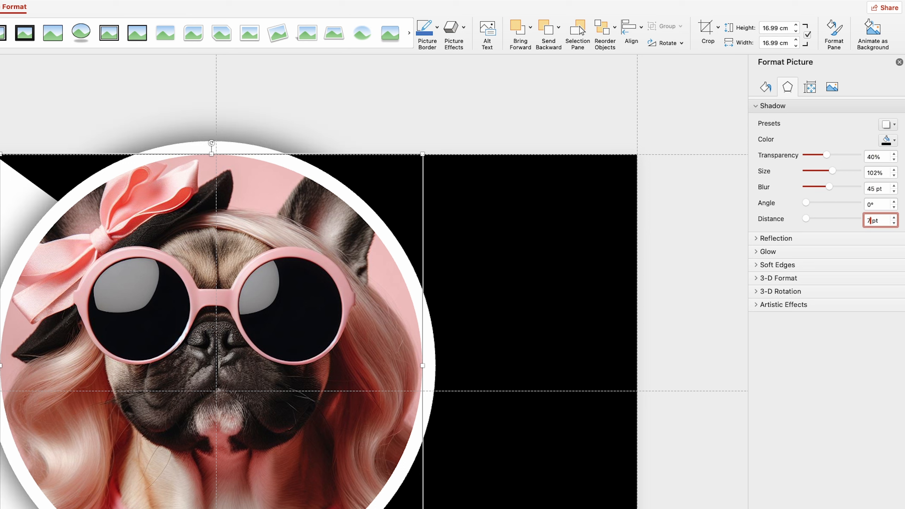
key(Return)
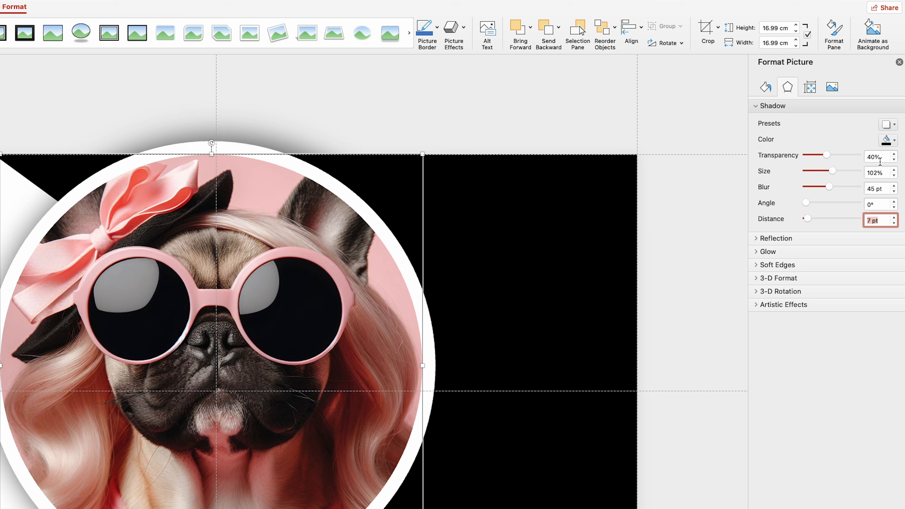
- Recolour the picture's shadow to hex F14175 and move the picture to the slide's right side, vertically centred and slightly past the right edge
click(888, 140)
click(852, 263)
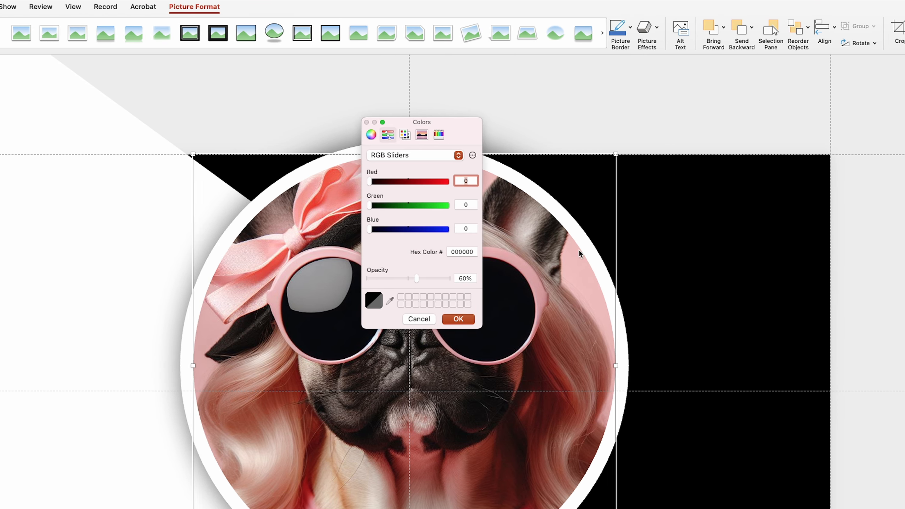
click(467, 251)
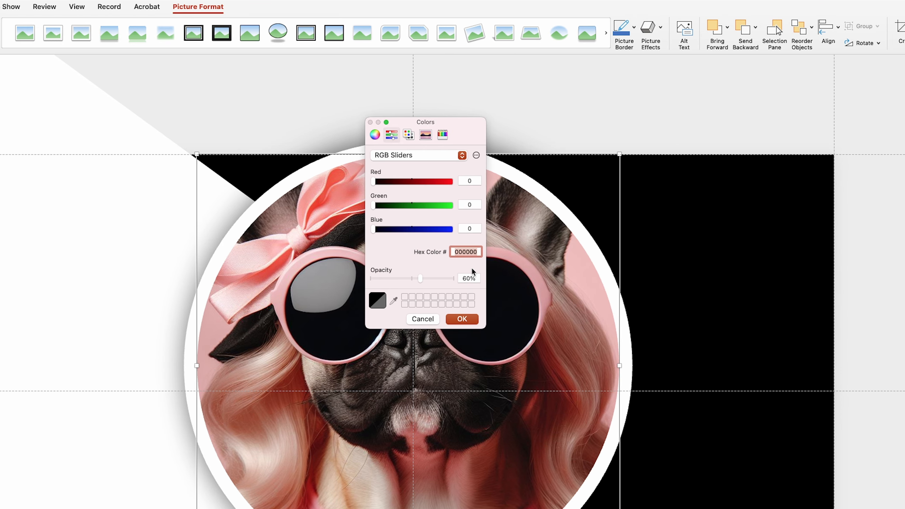
text(f14175)
click(466, 319)
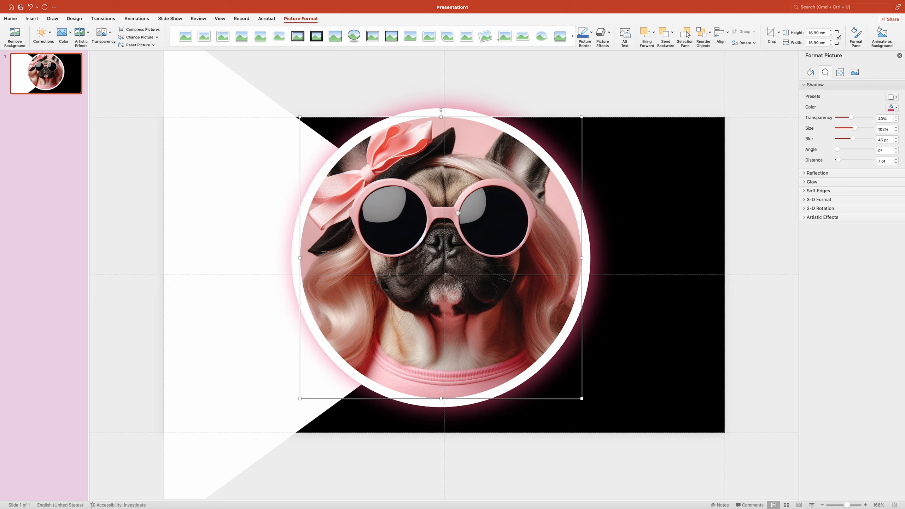
drag(464, 250, 620, 223)
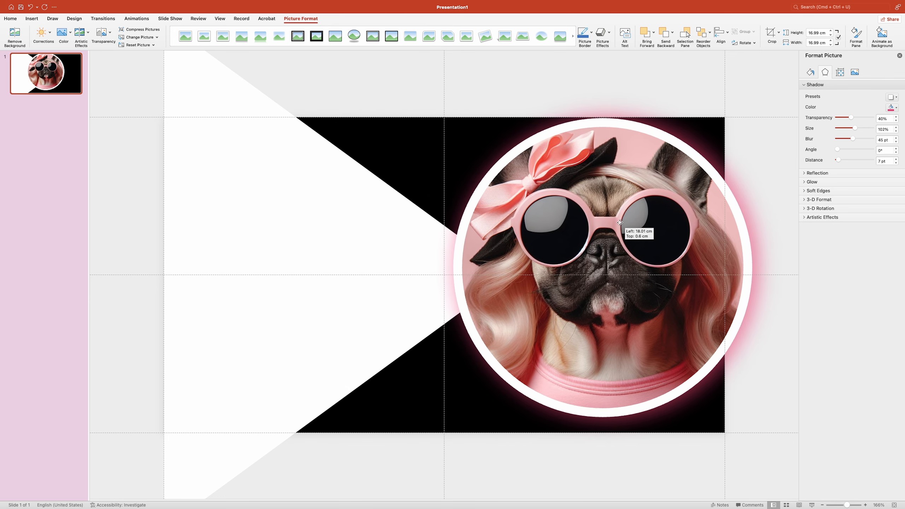
drag(620, 222, 618, 228)
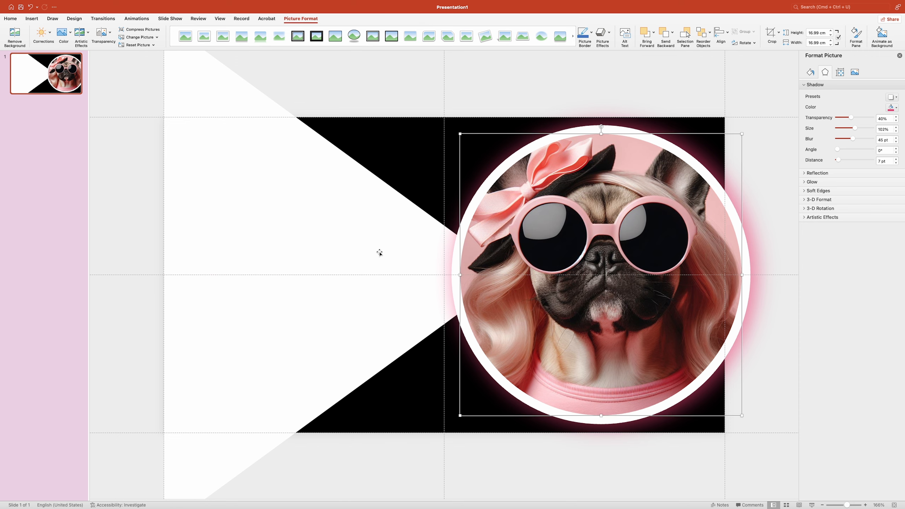
- Enlarge the white triangle in height and width, centred on the slide's horizontal midline, extending its tip further behind the dog picture
click(353, 236)
scroll(331, 197, up, 3)
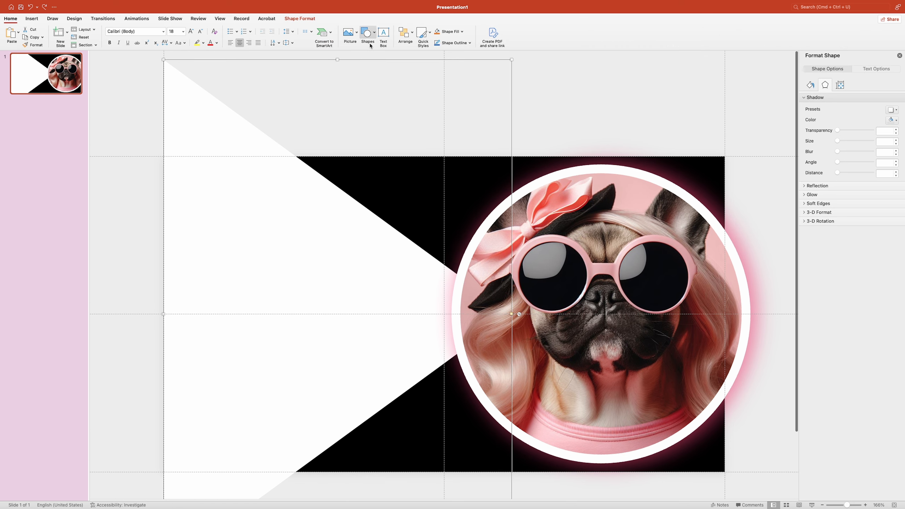
scroll(338, 228, down, 5)
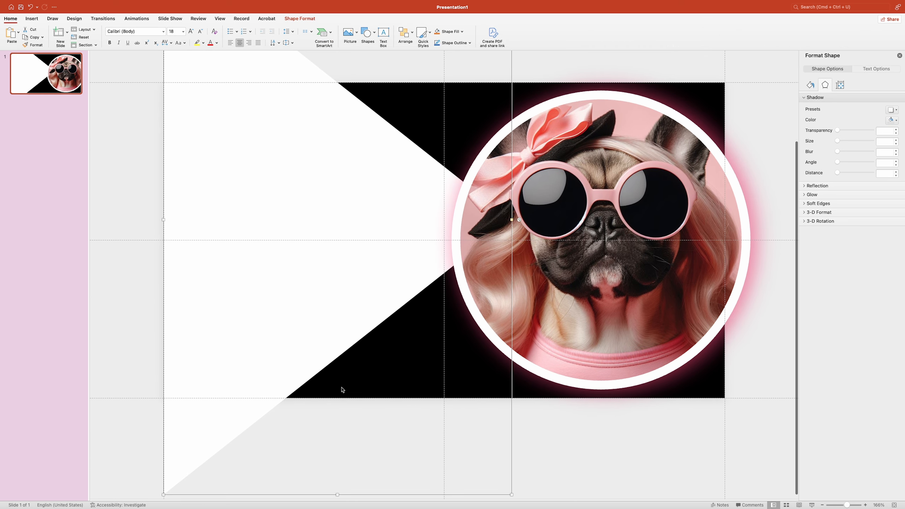
drag(338, 491, 337, 507)
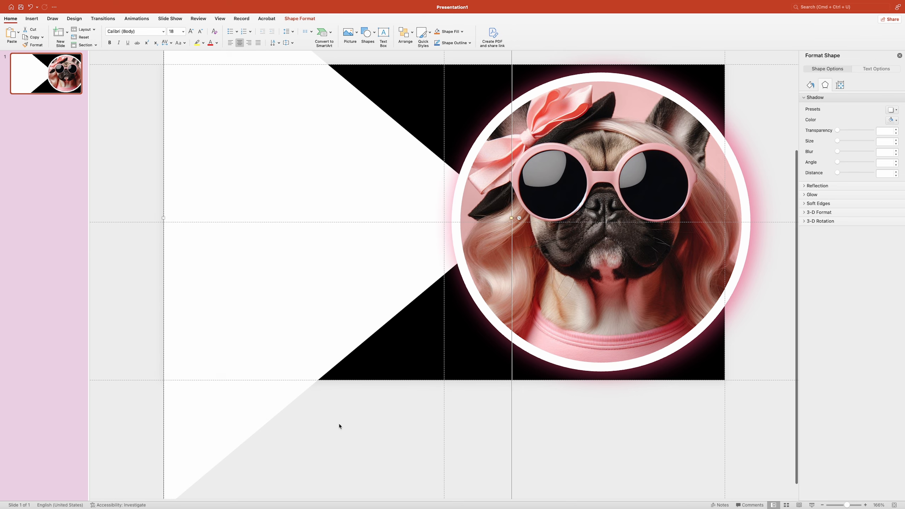
scroll(339, 424, up, 1)
drag(320, 349, 319, 354)
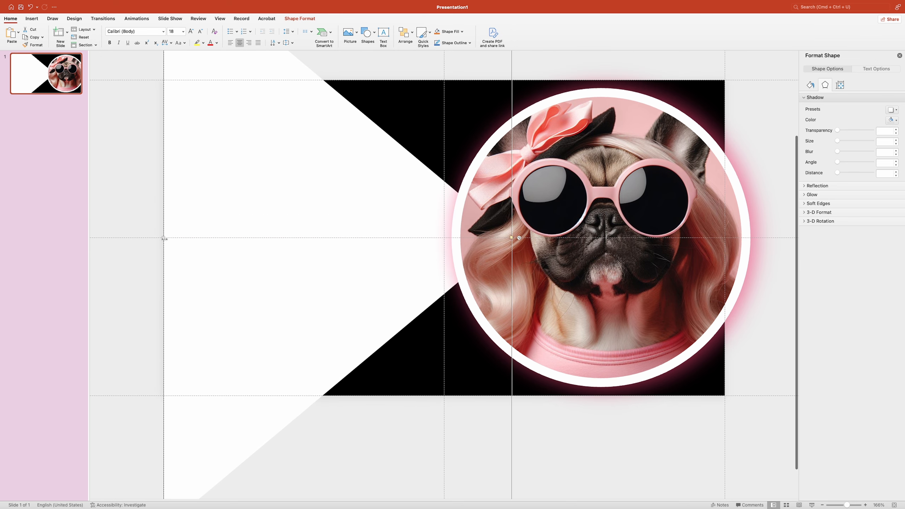
drag(164, 238, 190, 260)
click(136, 203)
scroll(136, 203, up, 3)
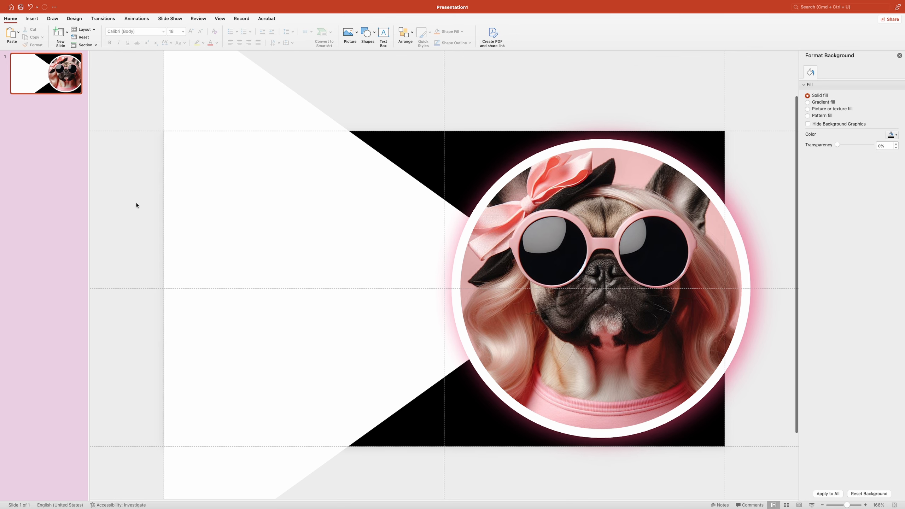